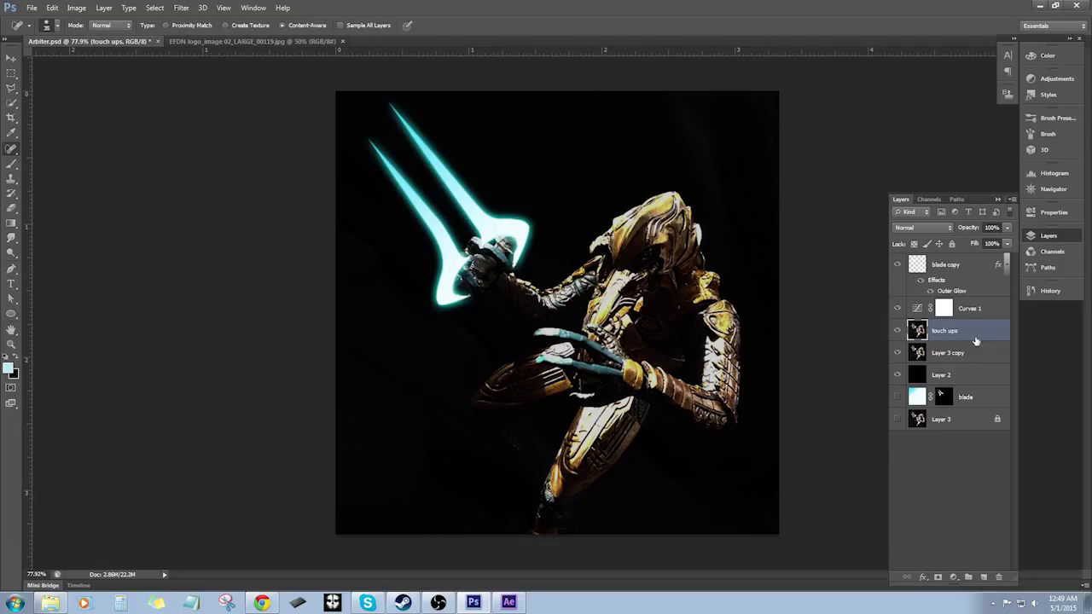
Step: Add a Photo Filter adjustment layer above touch ups using a custom colour at low density
{"action": "left_click", "coordinate": [954, 578]}
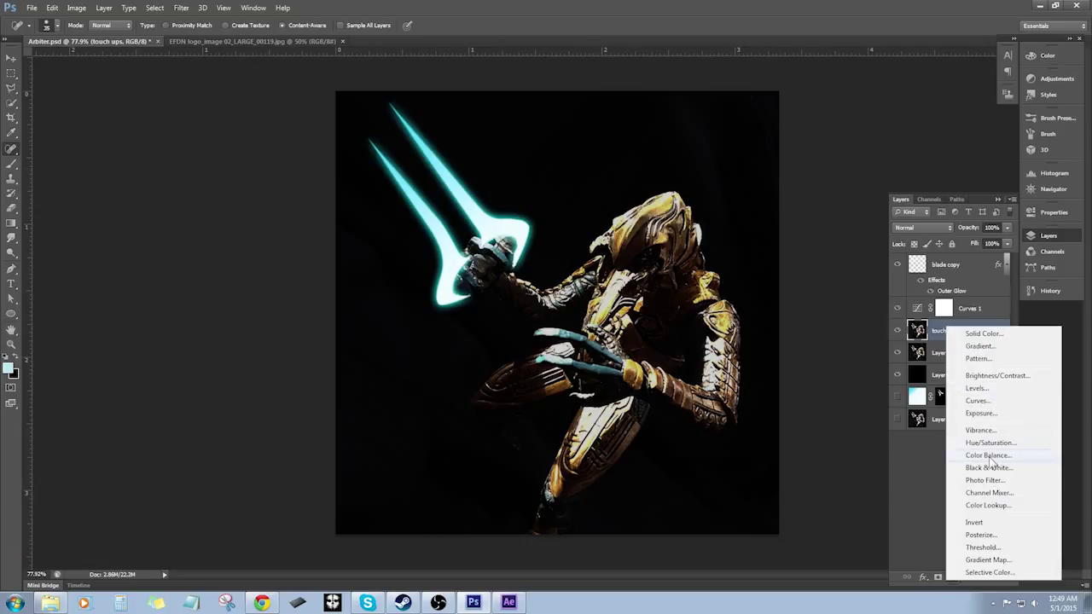
{"action": "left_click", "coordinate": [988, 481]}
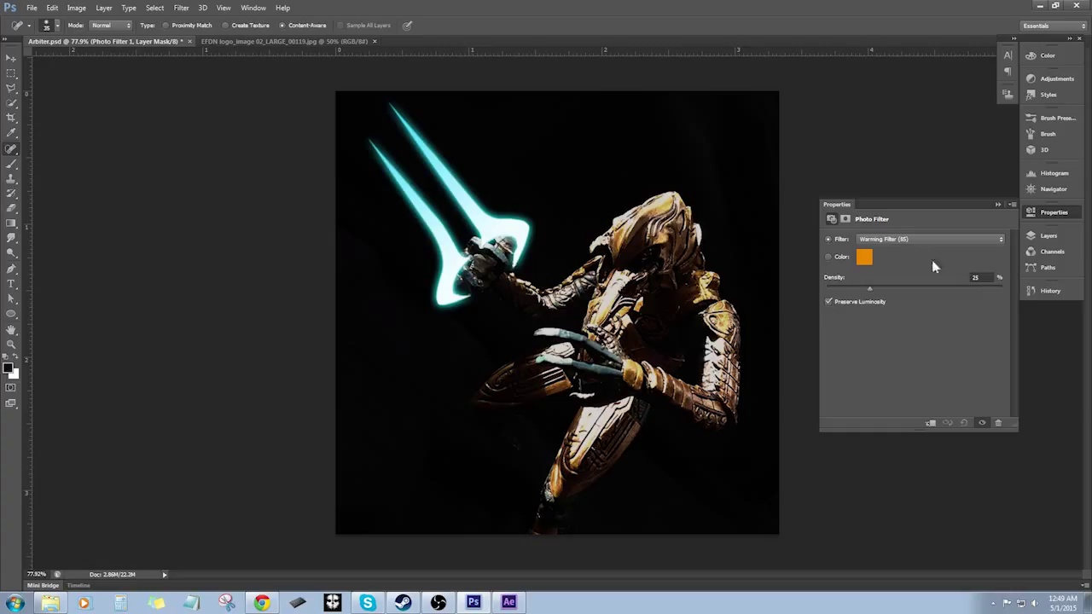
{"action": "left_click", "coordinate": [828, 257]}
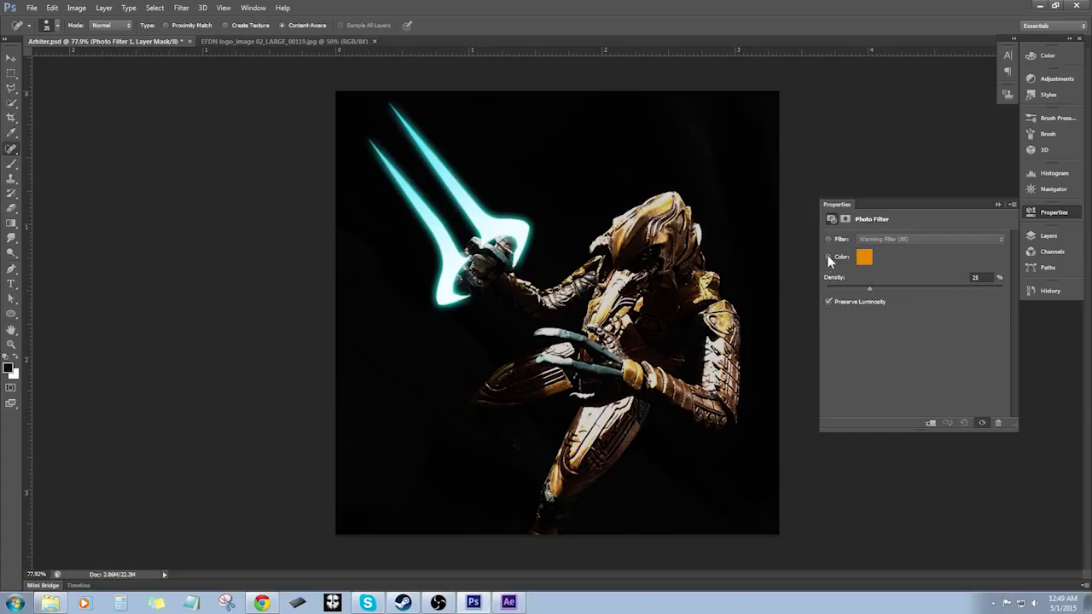
{"action": "left_click_drag", "start_coordinate": [869, 289], "coordinate": [892, 295]}
{"action": "left_click", "coordinate": [1043, 237]}
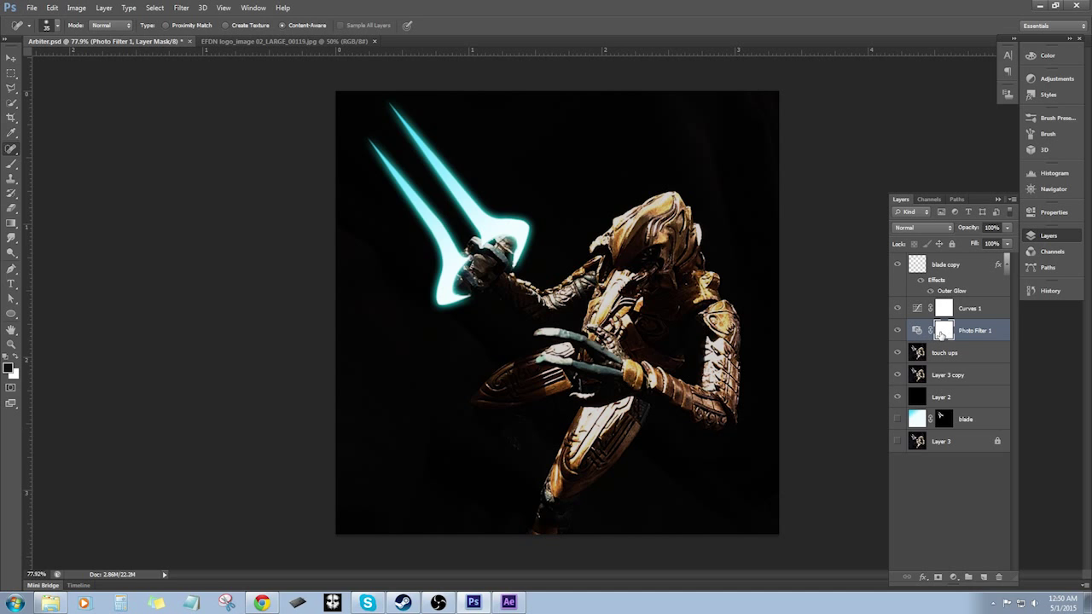
{"action": "left_click", "coordinate": [11, 221]}
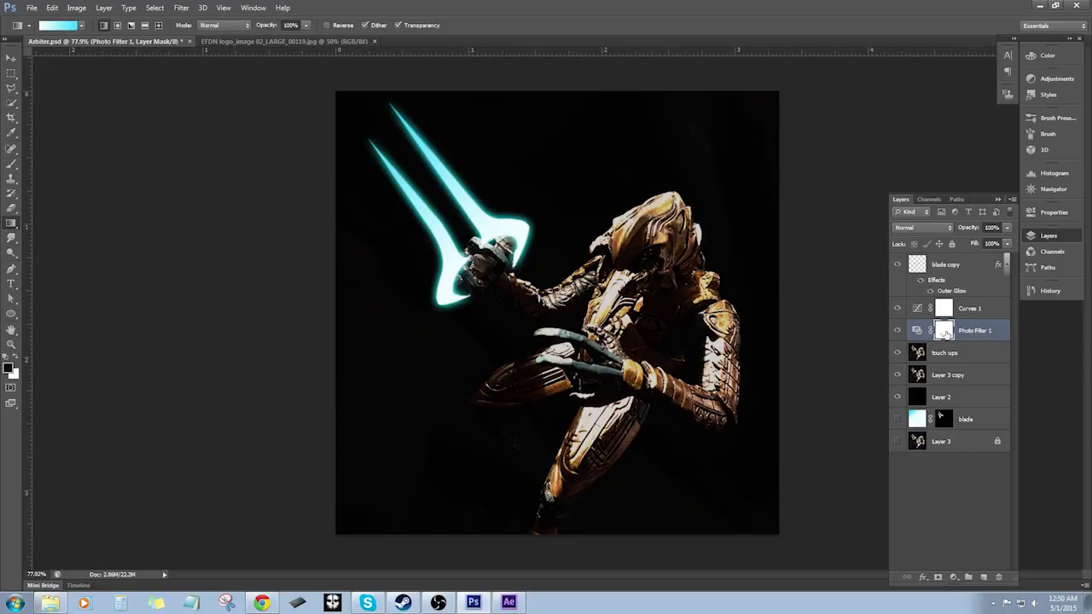
Step: Draw a Black, White gradient across the Photo Filter 1 mask, then add an empty Layer 4
{"action": "left_click", "coordinate": [60, 26]}
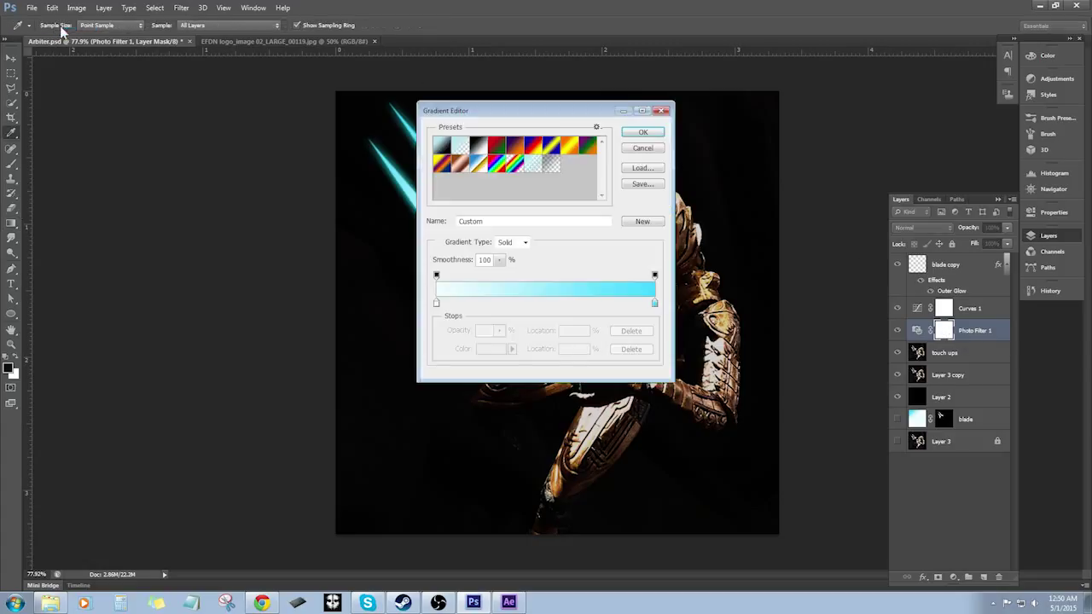
{"action": "left_click", "coordinate": [479, 149]}
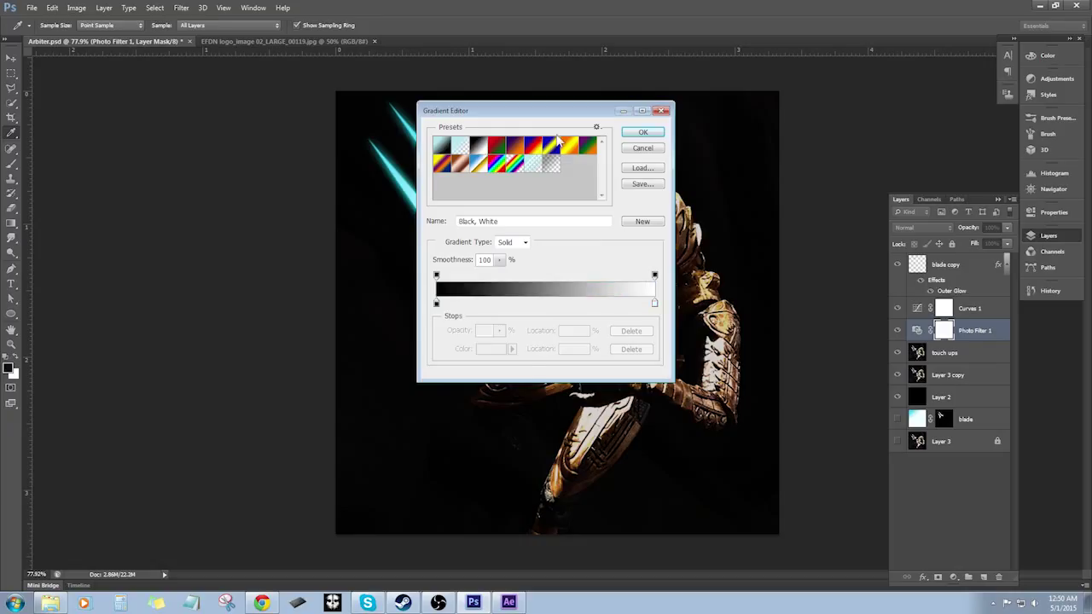
{"action": "left_click", "coordinate": [647, 136]}
{"action": "left_click_drag", "start_coordinate": [334, 98], "coordinate": [761, 492]}
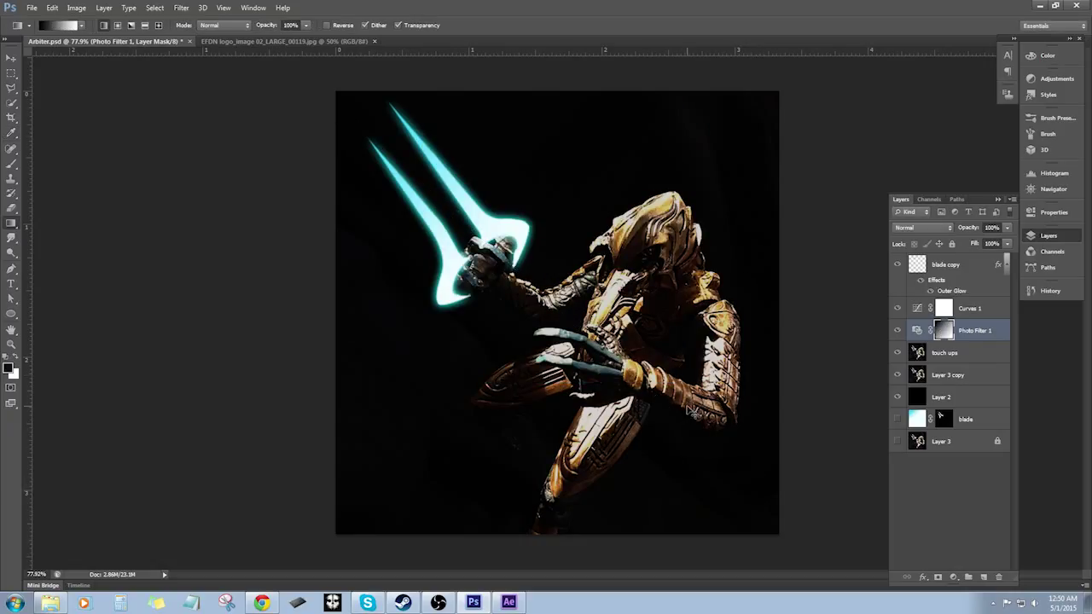
{"action": "mouse_move", "coordinate": [751, 488]}
{"action": "left_mouse_down"}
{"action": "mouse_move", "coordinate": [627, 354]}
{"action": "mouse_move", "coordinate": [767, 483]}
{"action": "left_mouse_up"}
{"action": "double_click", "coordinate": [916, 330]}
{"action": "key", "text": "ctrl+shift+alt+n"}
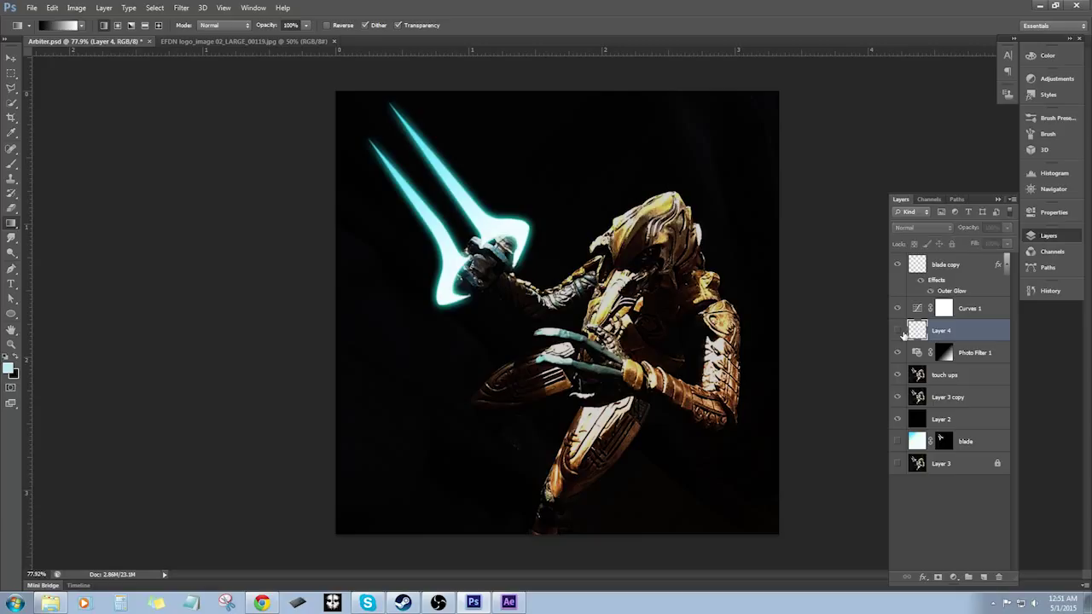
Step: Delete the empty Layer 4 and add a second Photo Filter adjustment layer
{"action": "left_click_drag", "start_coordinate": [987, 331], "coordinate": [999, 578]}
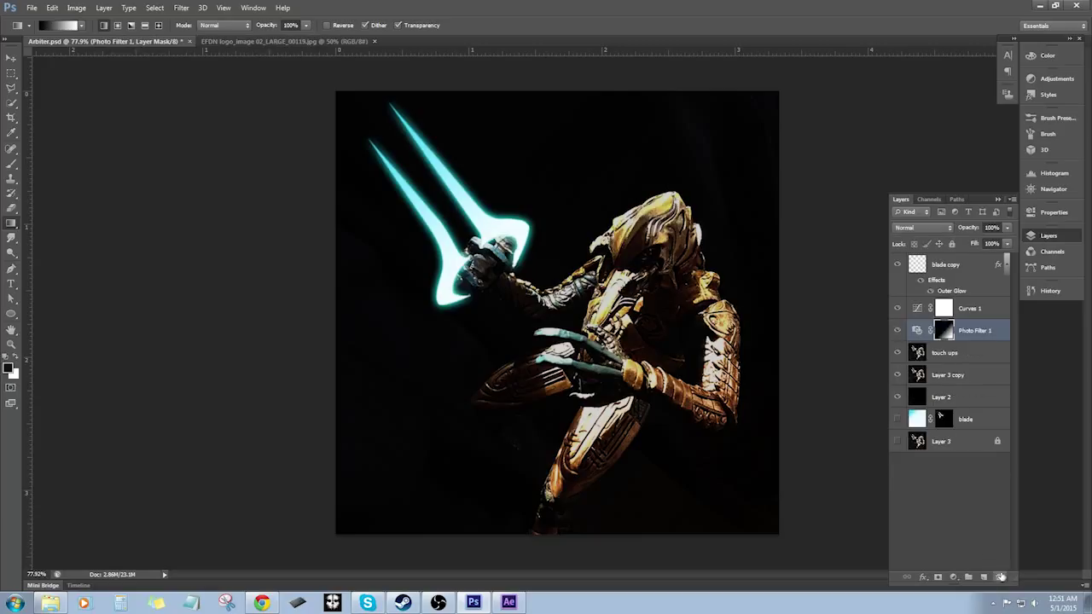
{"action": "left_click", "coordinate": [954, 577]}
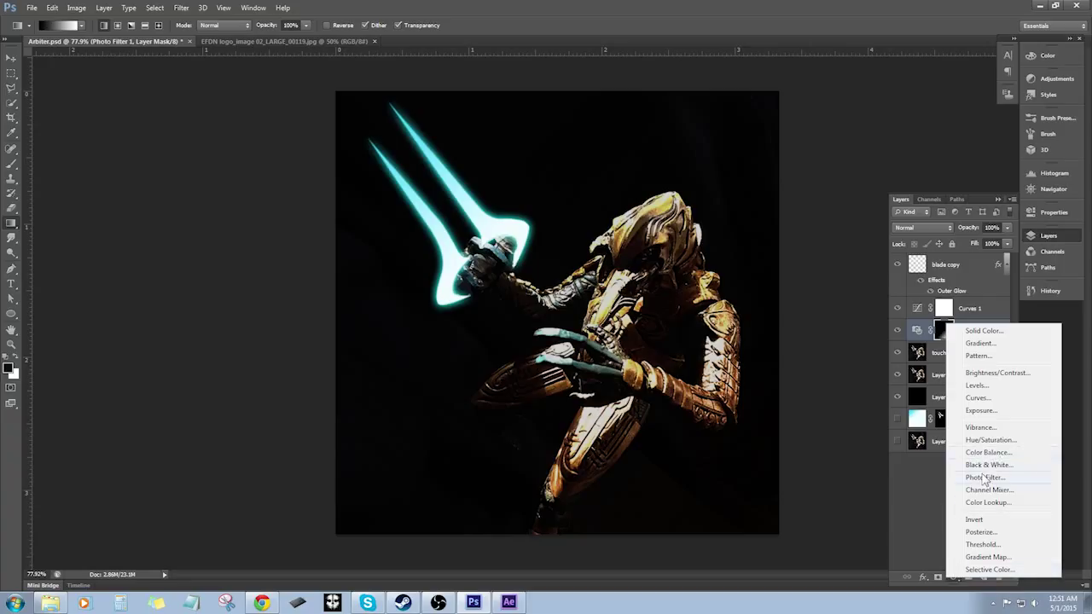
{"action": "left_click", "coordinate": [986, 477]}
Step: Give Photo Filter 2 a custom cyan colour at 100% density
{"action": "left_click", "coordinate": [828, 258]}
{"action": "left_click", "coordinate": [865, 257]}
{"action": "left_click", "coordinate": [956, 224]}
{"action": "left_click_drag", "start_coordinate": [958, 223], "coordinate": [959, 225]}
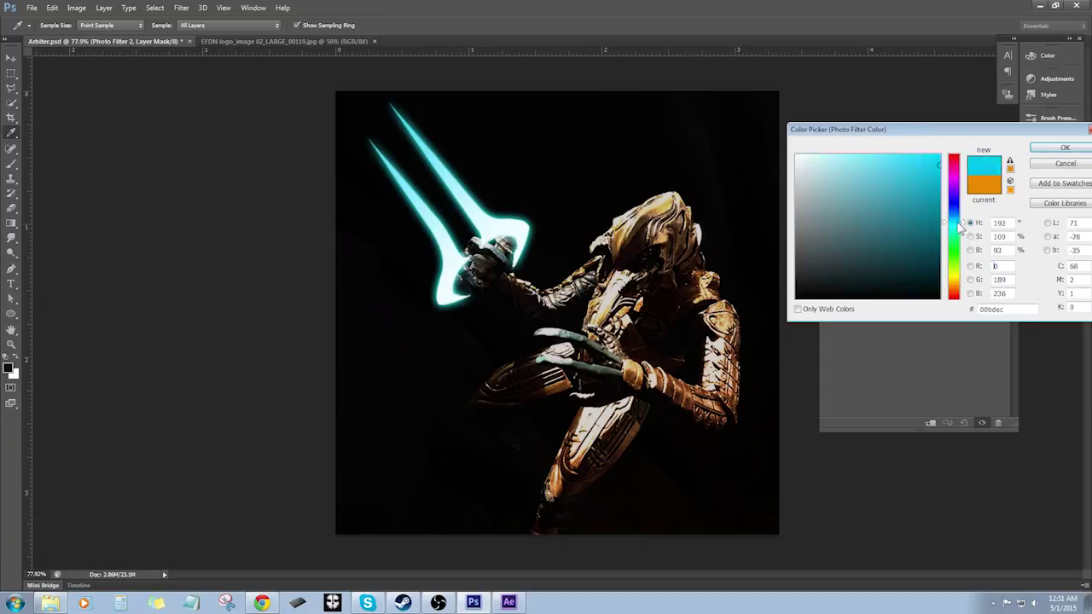
{"action": "left_click", "coordinate": [1039, 146]}
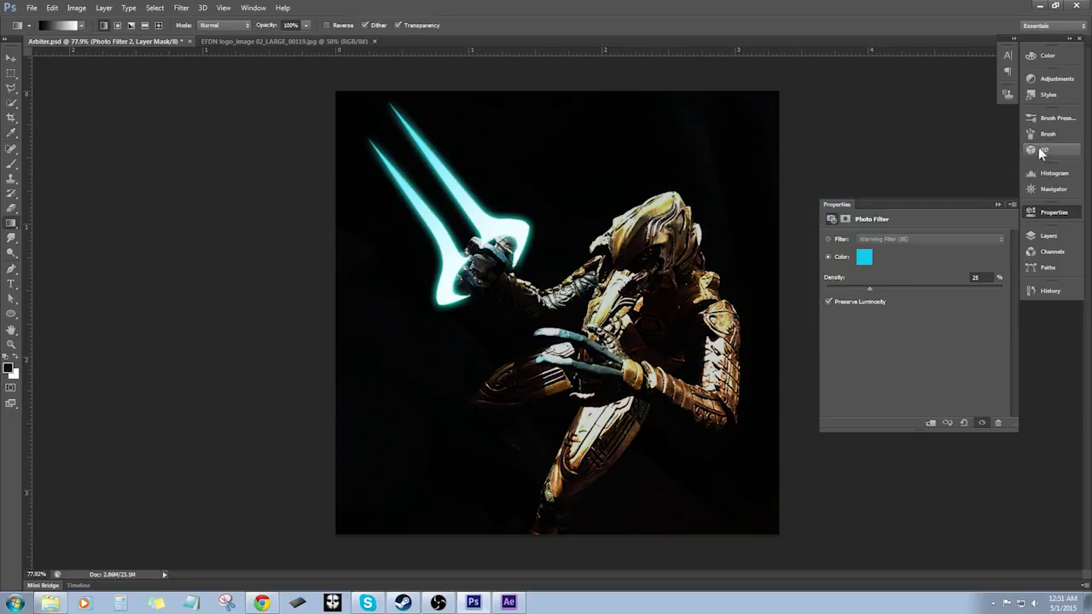
{"action": "left_click_drag", "start_coordinate": [907, 290], "coordinate": [1041, 291]}
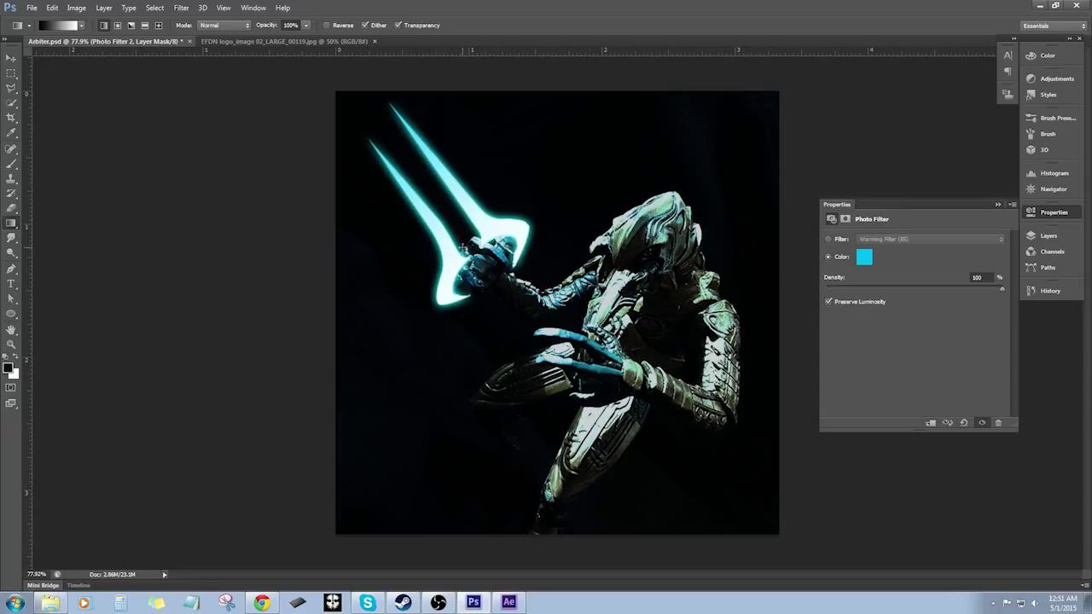
{"action": "left_click", "coordinate": [997, 205]}
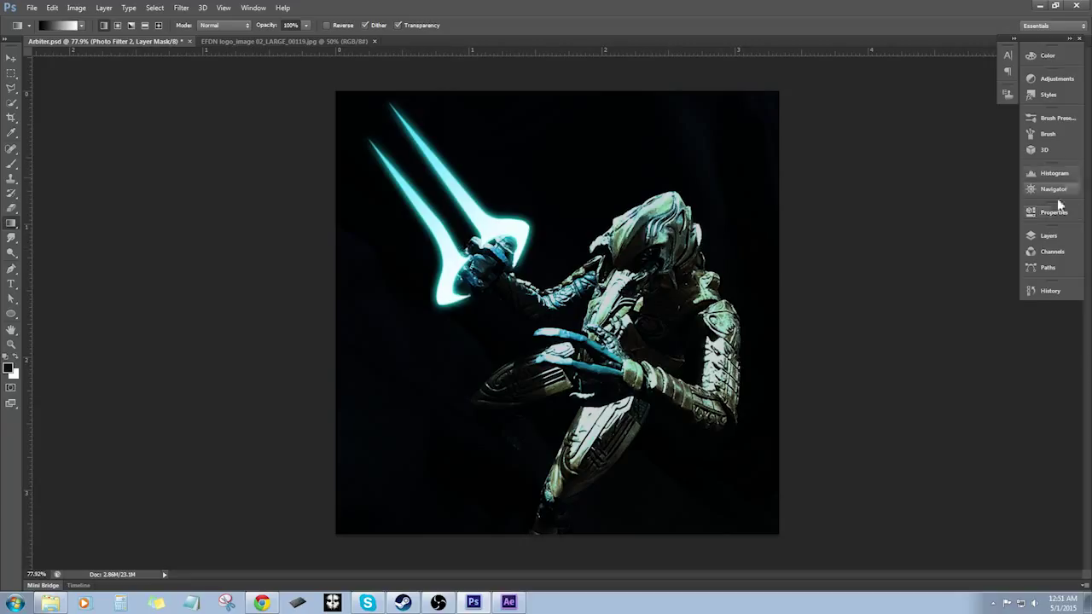
{"action": "left_click", "coordinate": [1049, 235]}
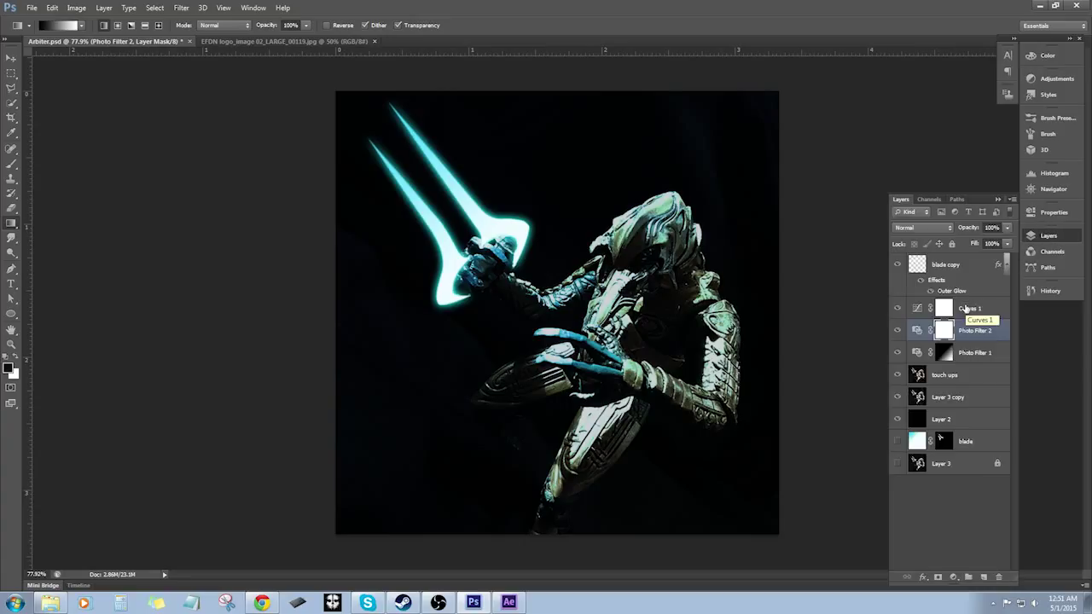
Step: Compare Multiply, Screen, Overlay and Normal blending on Photo Filter 2, settling on Color mode
{"action": "left_click", "coordinate": [897, 330]}
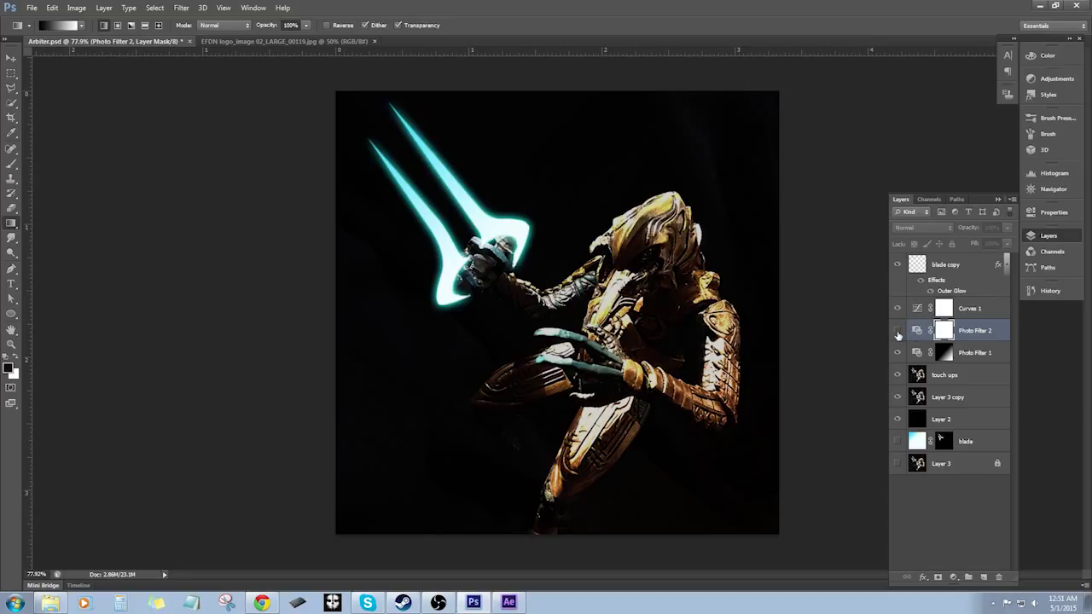
{"action": "left_click", "coordinate": [897, 331]}
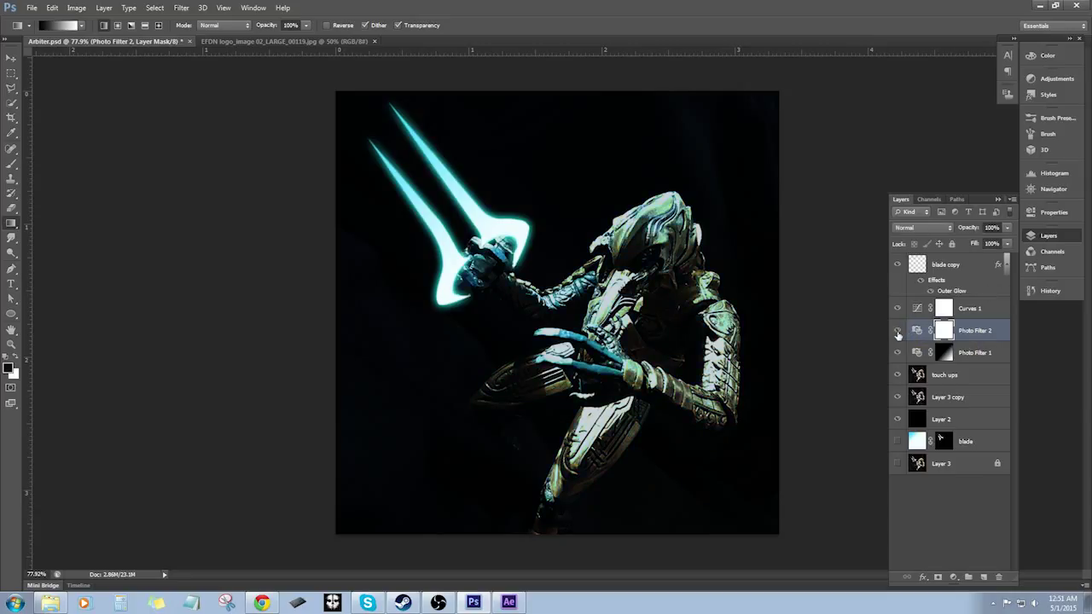
{"action": "left_click", "coordinate": [947, 227]}
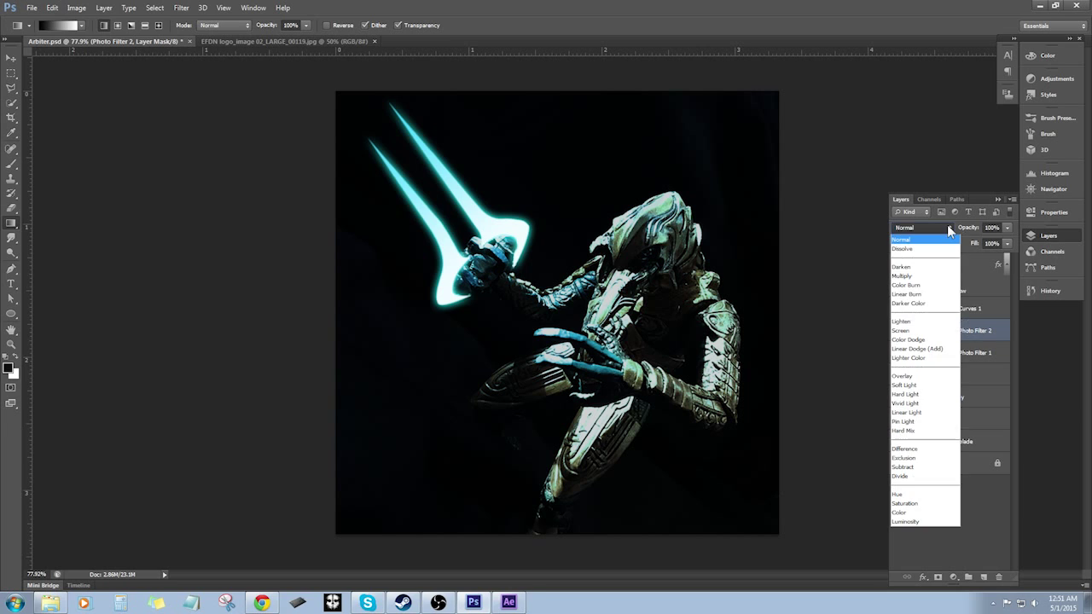
{"action": "left_click", "coordinate": [927, 276]}
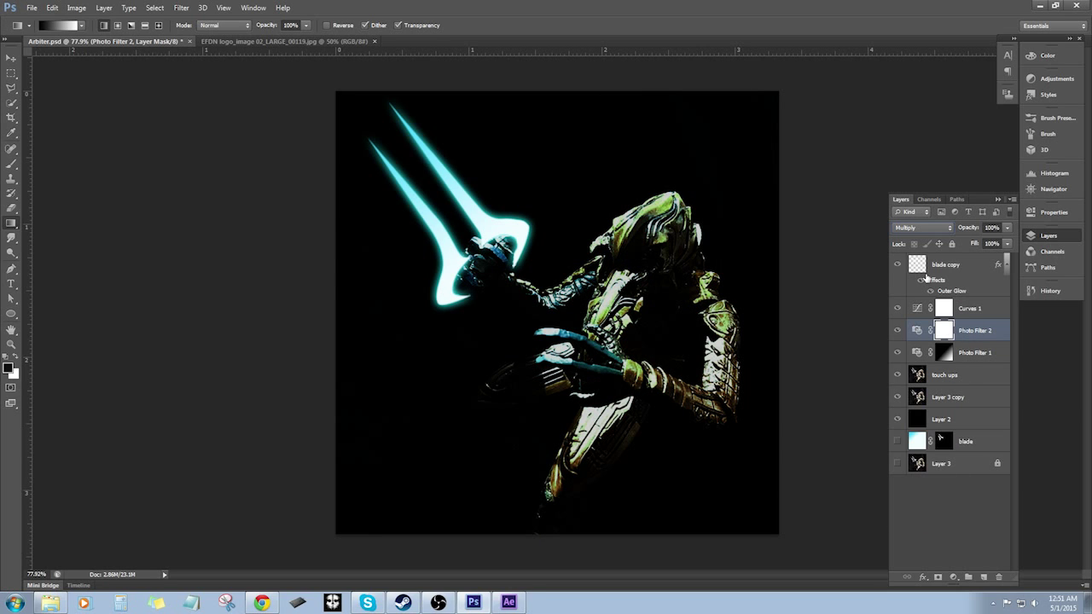
{"action": "left_click", "coordinate": [946, 230]}
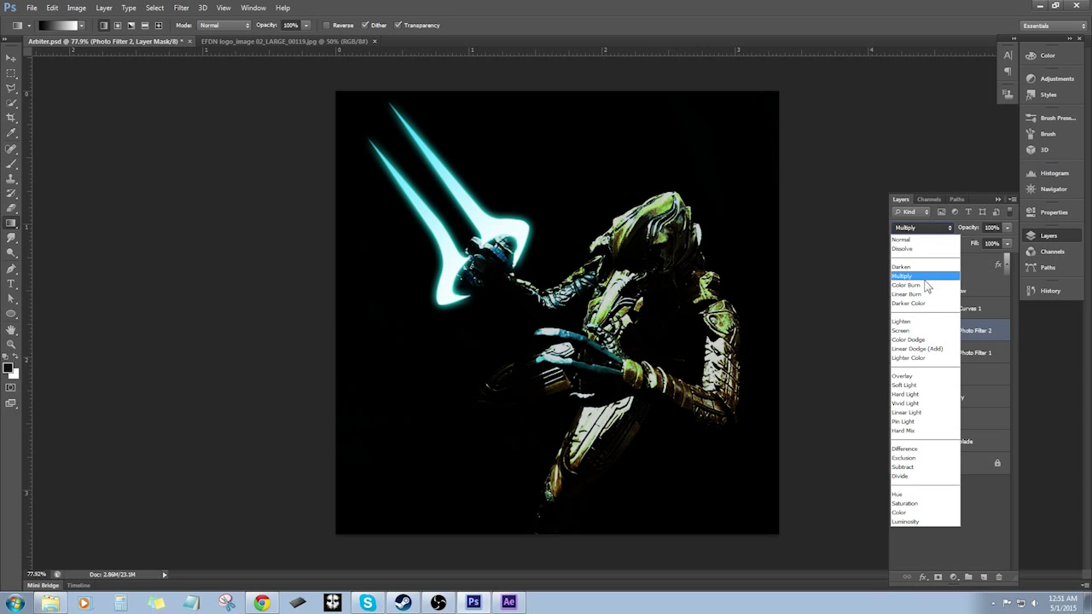
{"action": "left_click", "coordinate": [911, 330]}
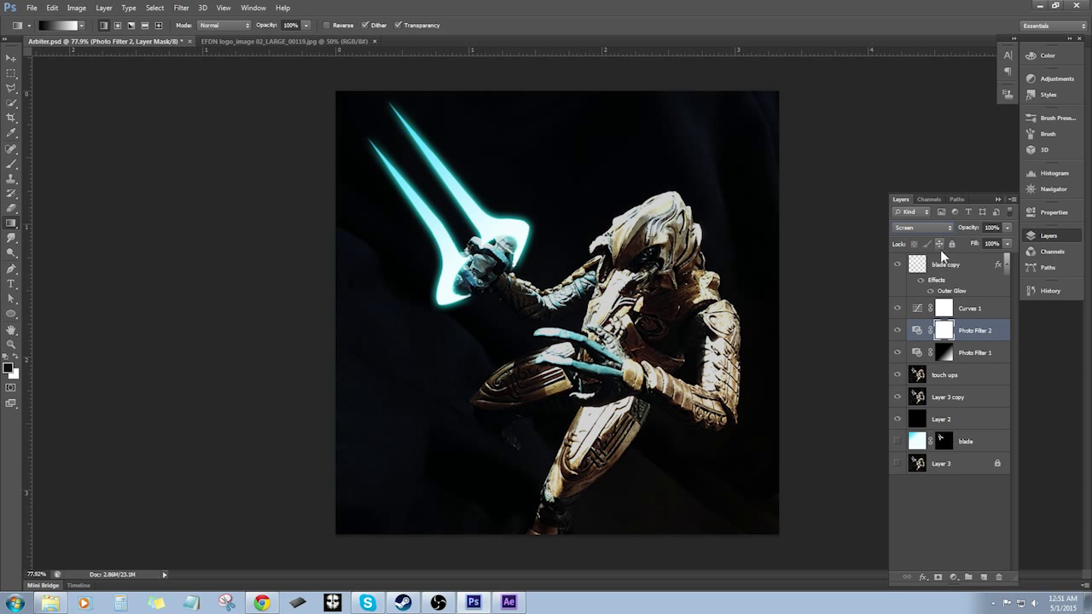
{"action": "left_click", "coordinate": [950, 232]}
{"action": "left_click", "coordinate": [926, 375]}
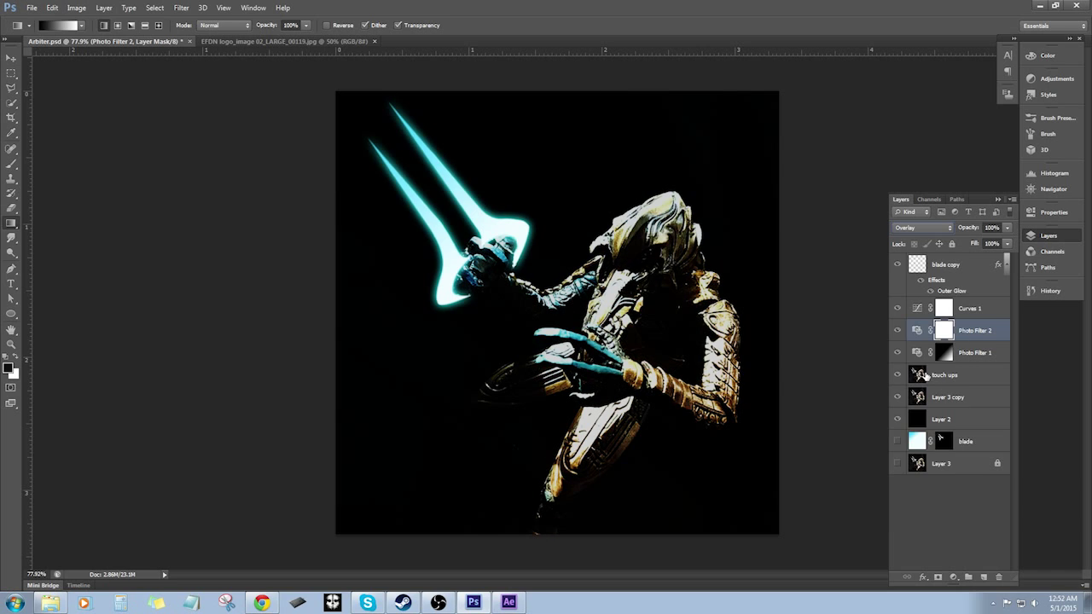
{"action": "left_click", "coordinate": [949, 226]}
{"action": "left_click", "coordinate": [942, 237]}
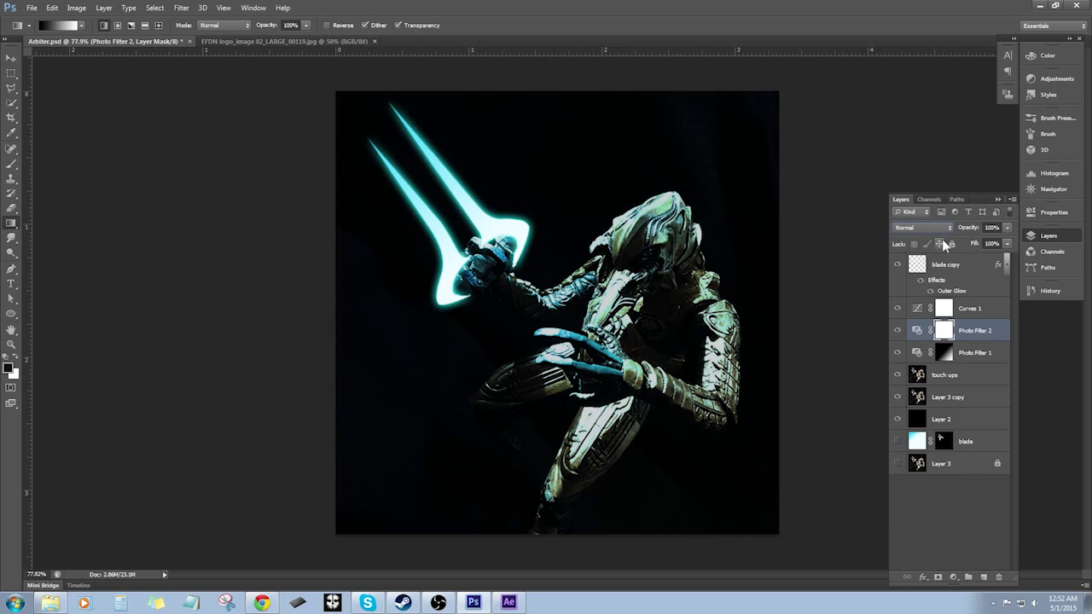
{"action": "left_click", "coordinate": [948, 225]}
{"action": "left_click", "coordinate": [921, 511]}
Step: Lower Photo Filter 2's opacity to 89% and select its layer mask
{"action": "mouse_move", "coordinate": [1006, 227]}
{"action": "left_mouse_down"}
{"action": "mouse_move", "coordinate": [1007, 247]}
{"action": "mouse_move", "coordinate": [1017, 240]}
{"action": "mouse_move", "coordinate": [1009, 228]}
{"action": "left_mouse_up"}
{"action": "left_click", "coordinate": [974, 501]}
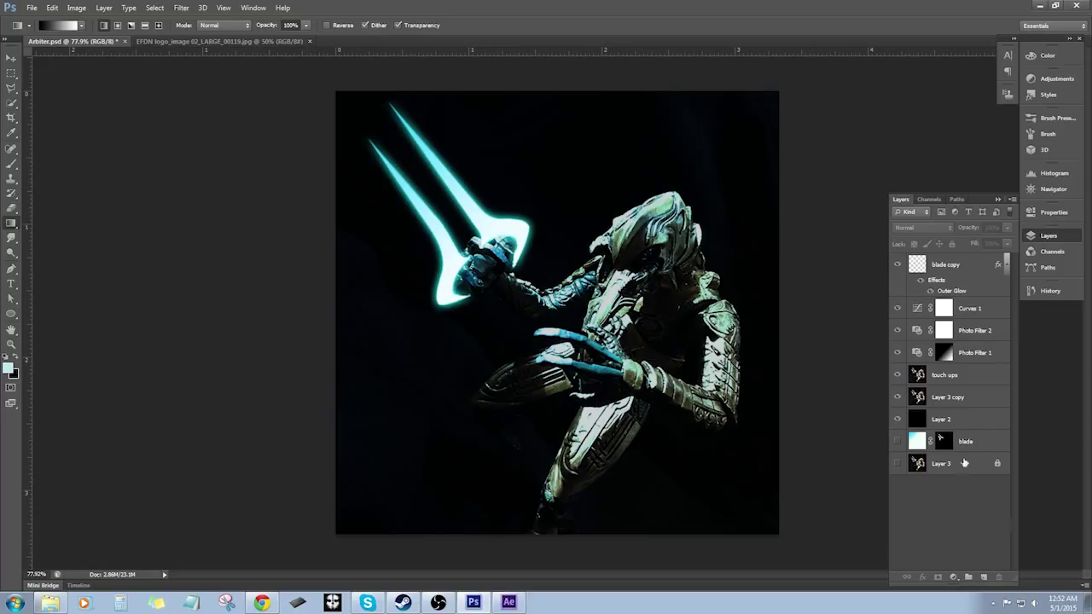
{"action": "left_click", "coordinate": [948, 330]}
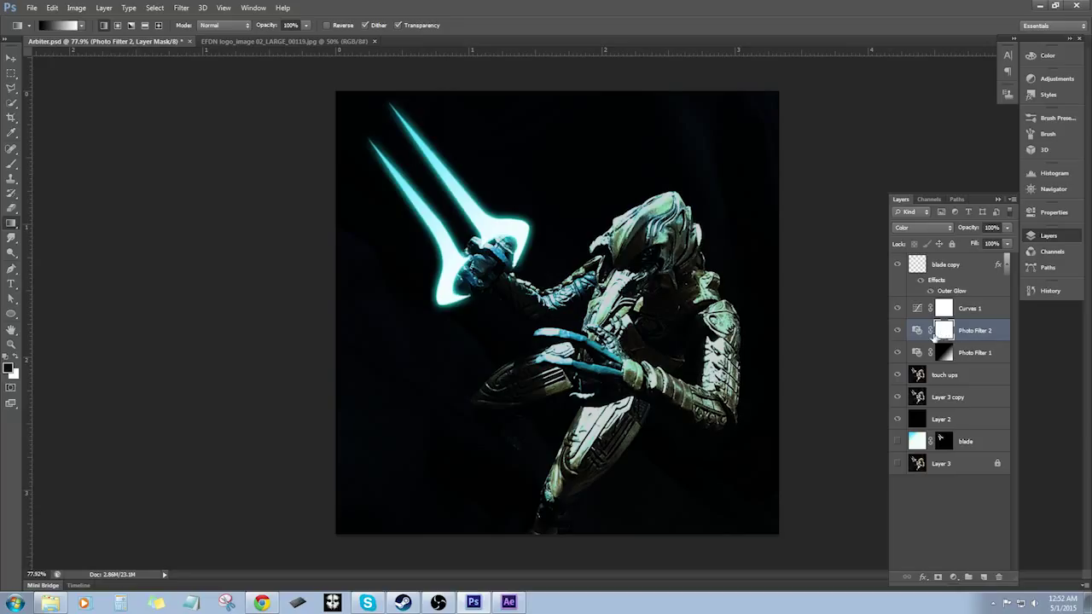
{"action": "left_click", "coordinate": [918, 333]}
{"action": "left_click", "coordinate": [941, 332]}
Step: Invert Photo Filter 2's mask to hide the cyan and set a 158 px brush
{"action": "key", "text": "ctrl+i"}
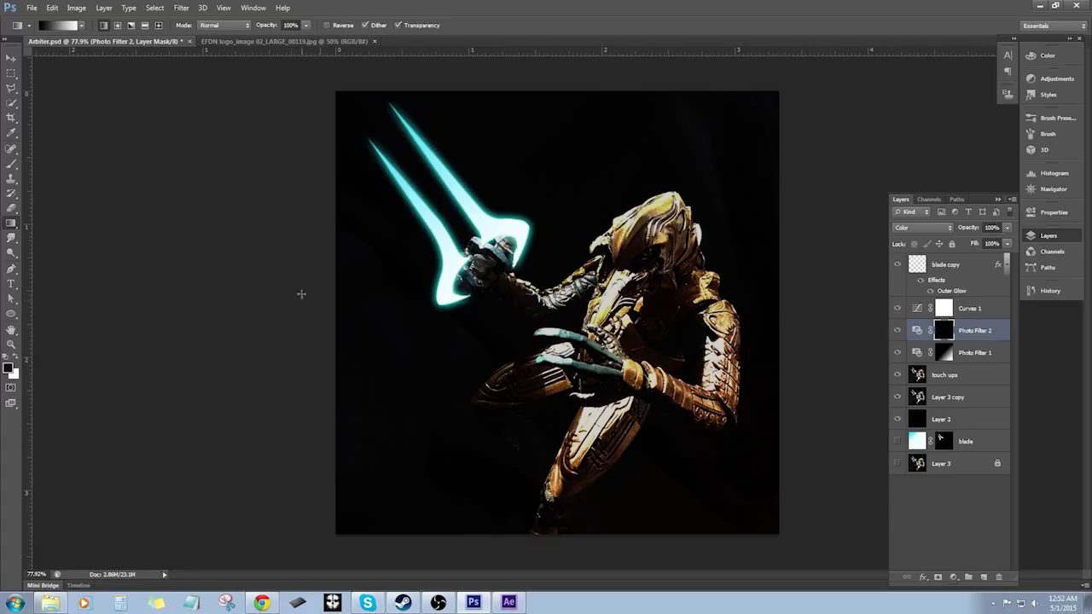
{"action": "key", "text": "b"}
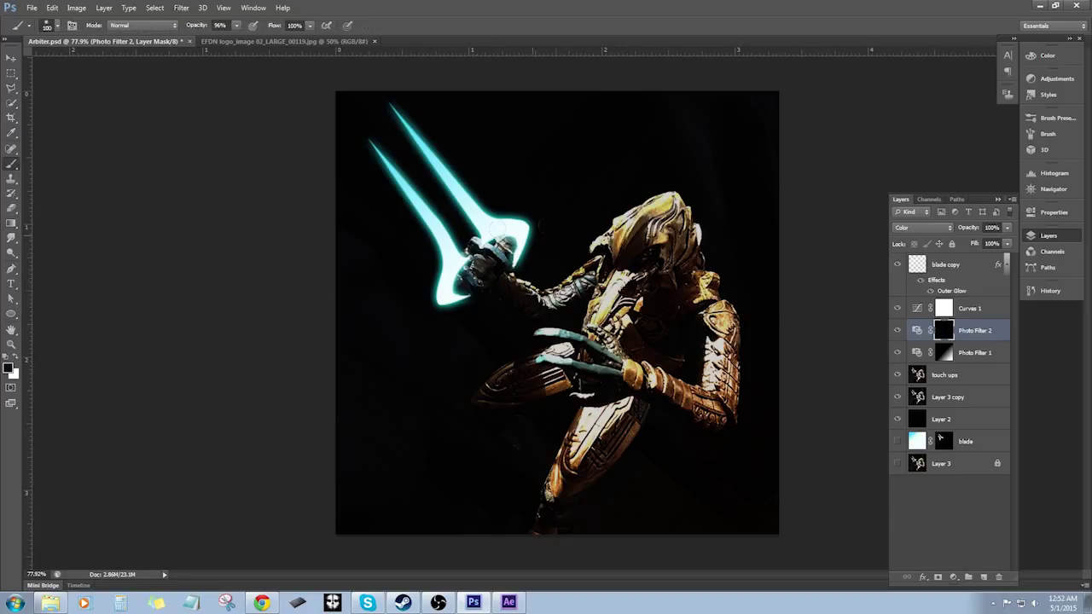
{"action": "right_click", "coordinate": [546, 225]}
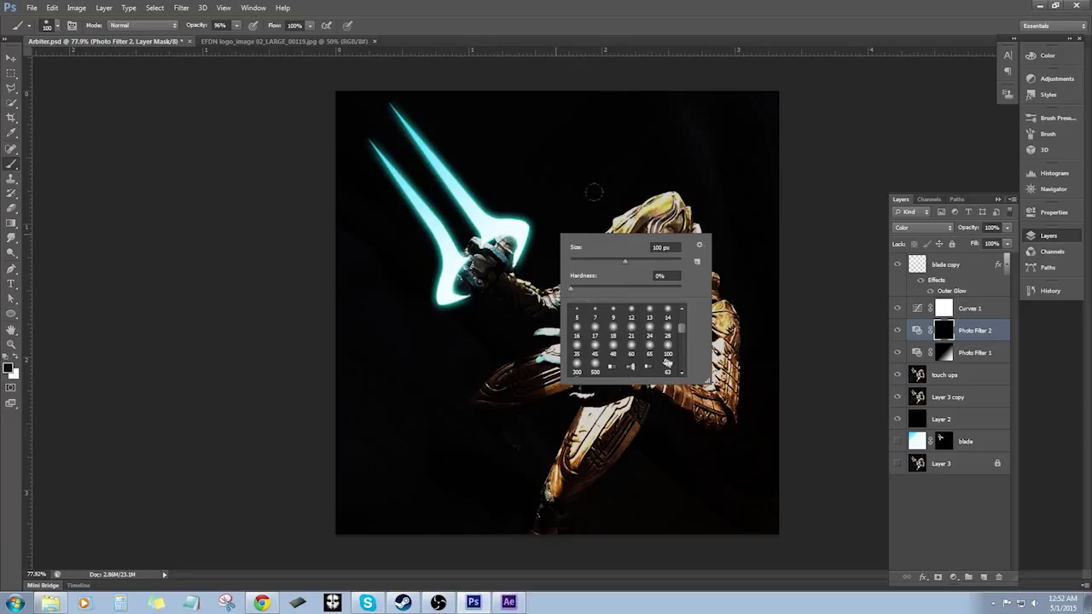
{"action": "left_click_drag", "start_coordinate": [625, 261], "coordinate": [641, 262]}
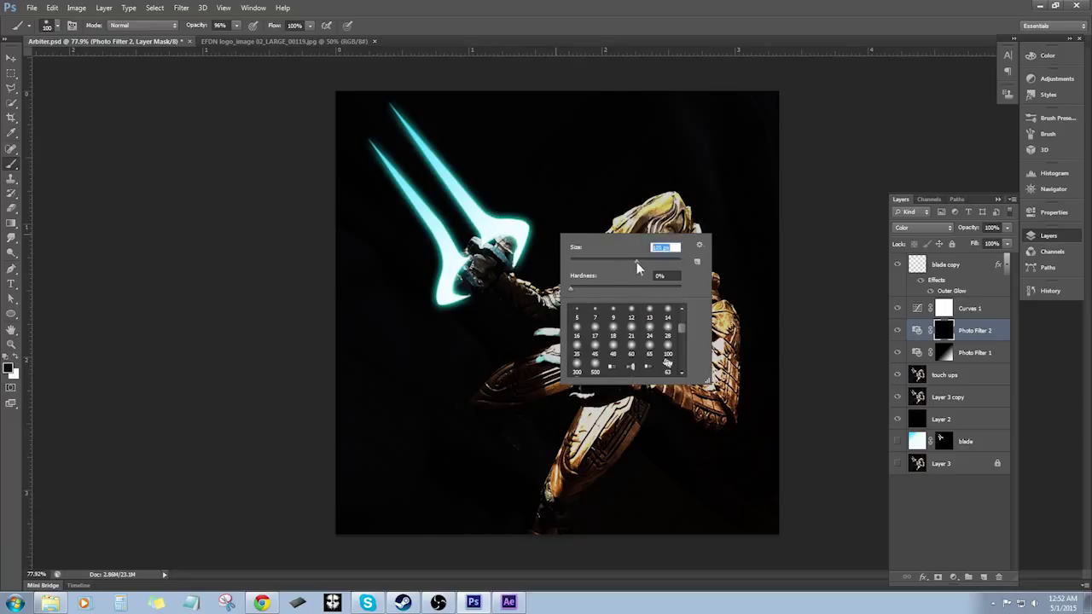
{"action": "left_click", "coordinate": [530, 159]}
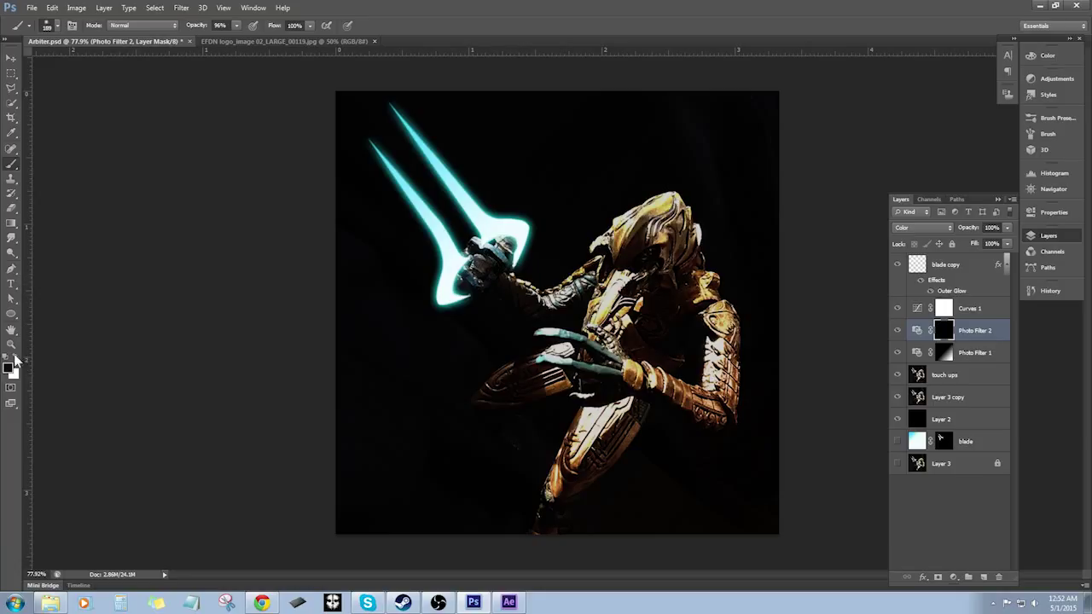
Step: Paint the cyan tint back onto the figure in white with a 78 px brush, then add a new layer
{"action": "key", "text": "g"}
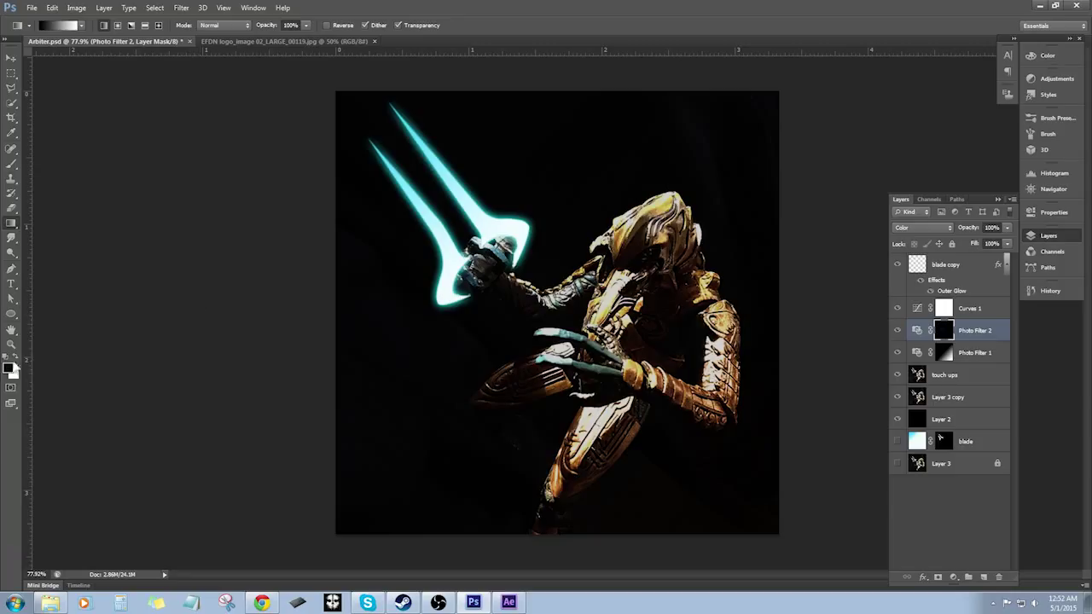
{"action": "key", "text": "x"}
{"action": "key", "text": "b"}
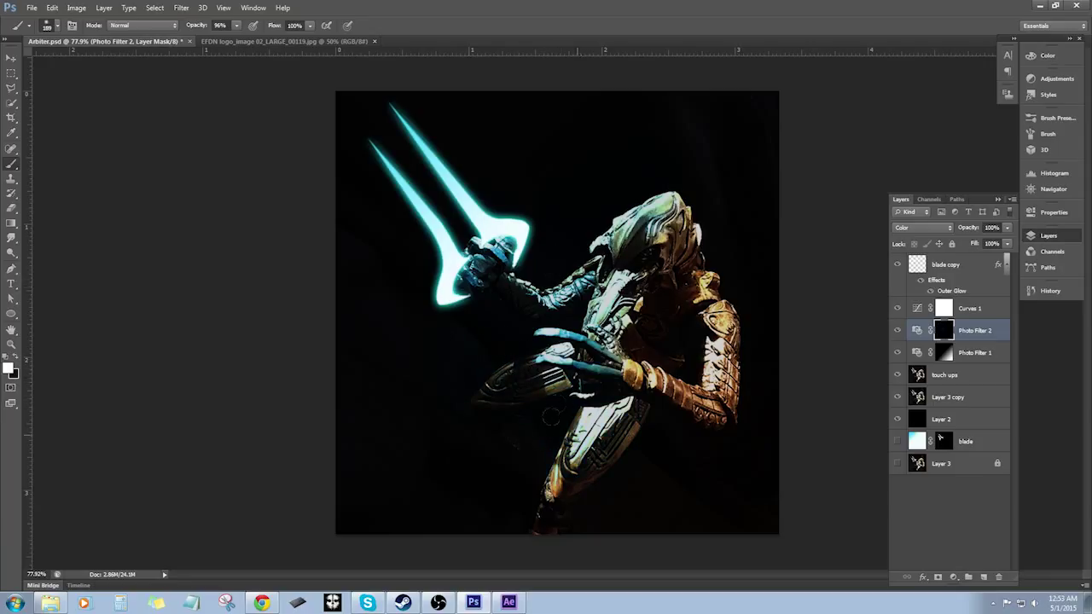
{"action": "left_click_drag", "start_coordinate": [707, 352], "coordinate": [693, 350]}
{"action": "key", "text": "x"}
{"action": "left_click", "coordinate": [984, 578]}
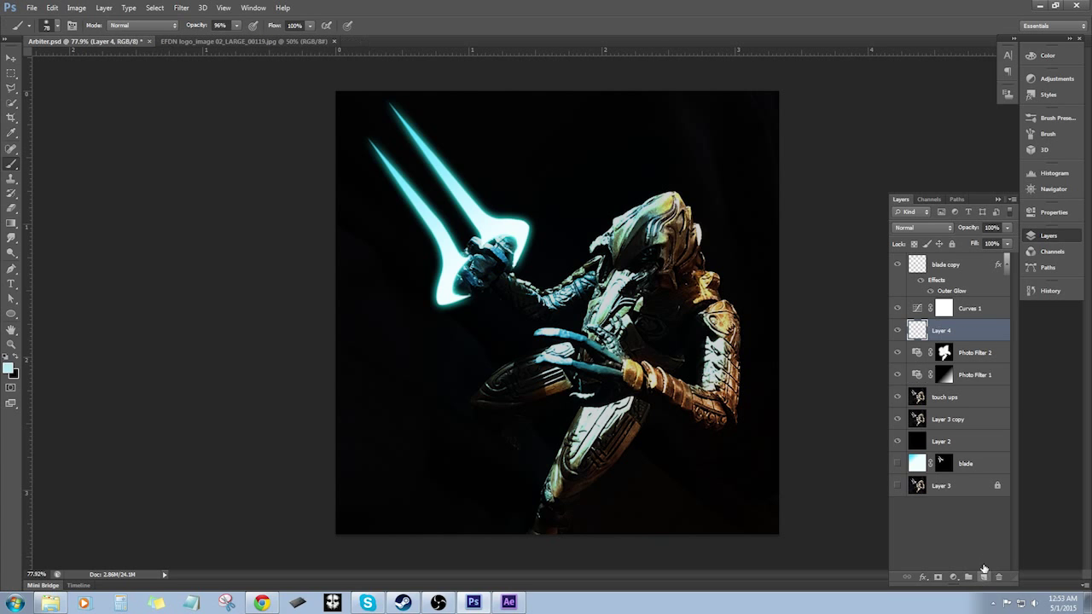
Step: Fill Layer 4 with deep teal #1893ad using the Paint Bucket
{"action": "left_click", "coordinate": [10, 224]}
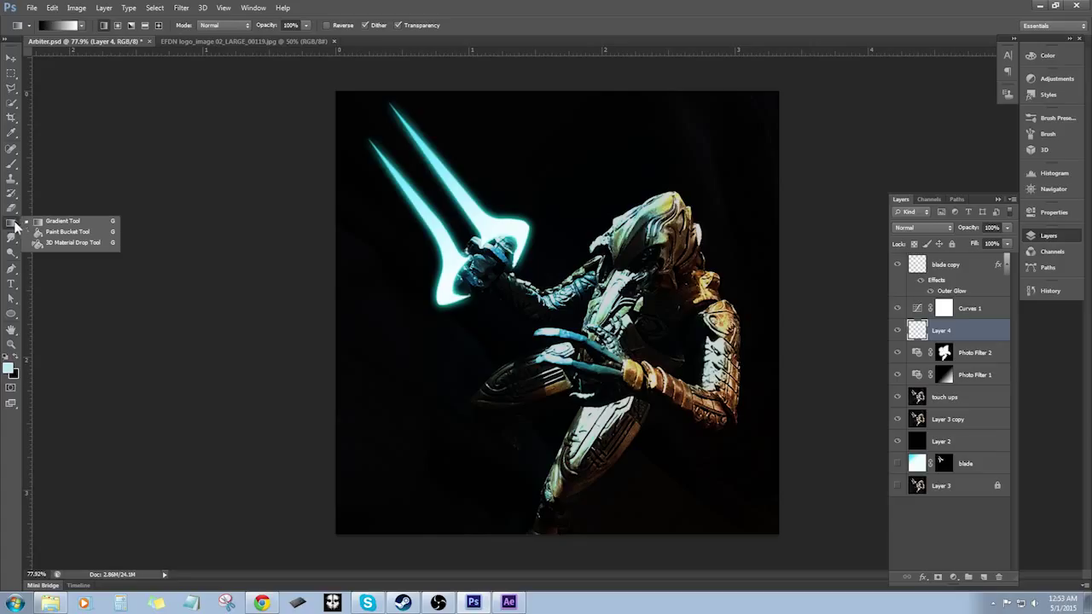
{"action": "key", "text": "i"}
{"action": "left_click", "coordinate": [8, 369]}
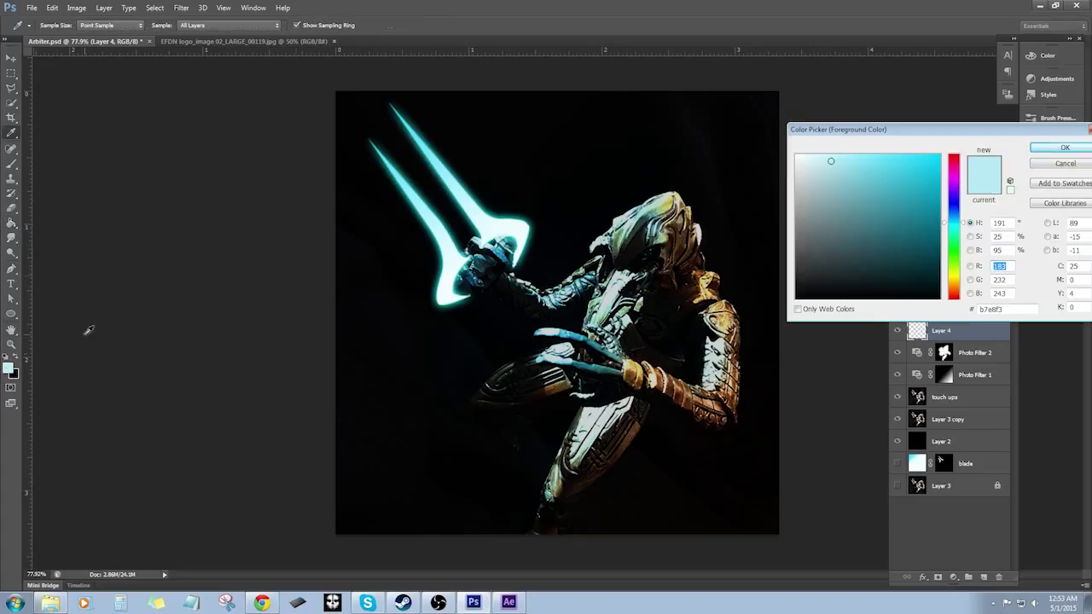
{"action": "left_click", "coordinate": [934, 228]}
{"action": "left_click", "coordinate": [920, 200]}
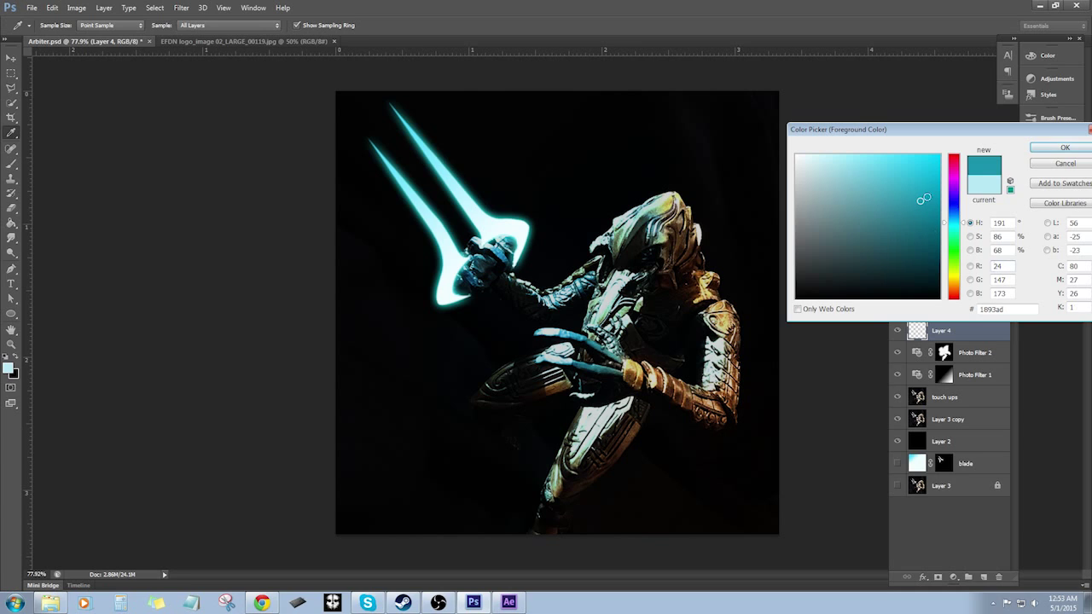
{"action": "left_click", "coordinate": [1054, 151]}
{"action": "key", "text": "g"}
{"action": "left_click", "coordinate": [633, 173]}
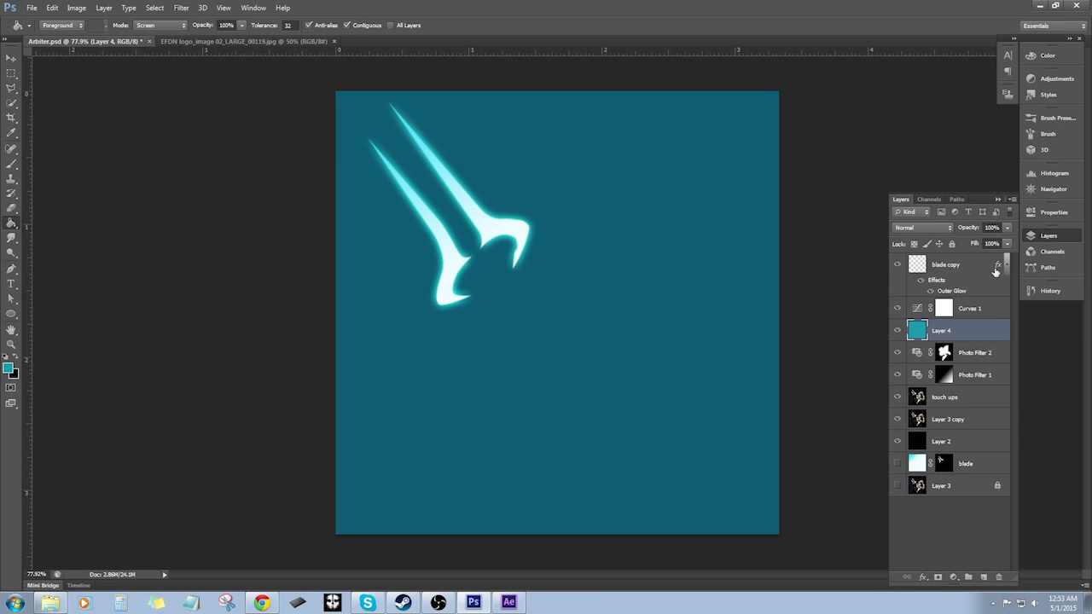
Step: Set Layer 4 to Color blend mode at 59% opacity
{"action": "left_click", "coordinate": [942, 227]}
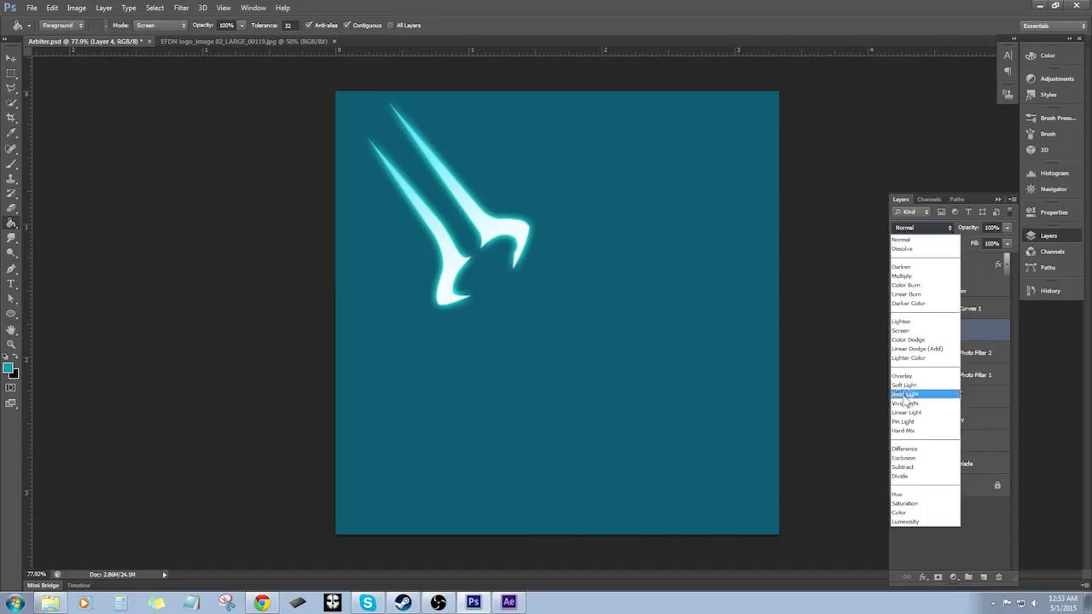
{"action": "left_click", "coordinate": [898, 509]}
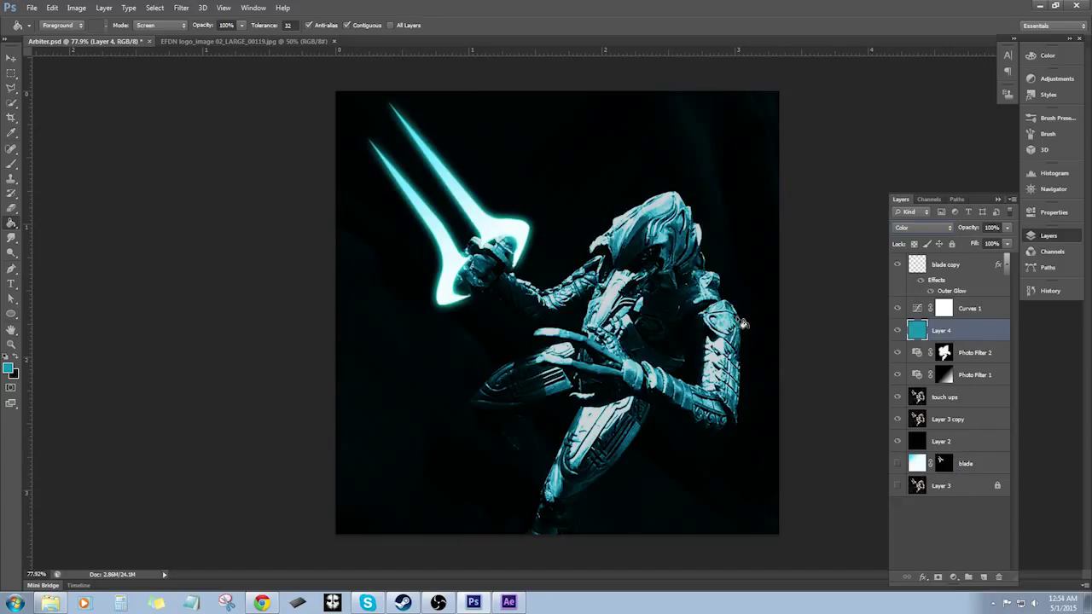
{"action": "left_click", "coordinate": [1006, 228]}
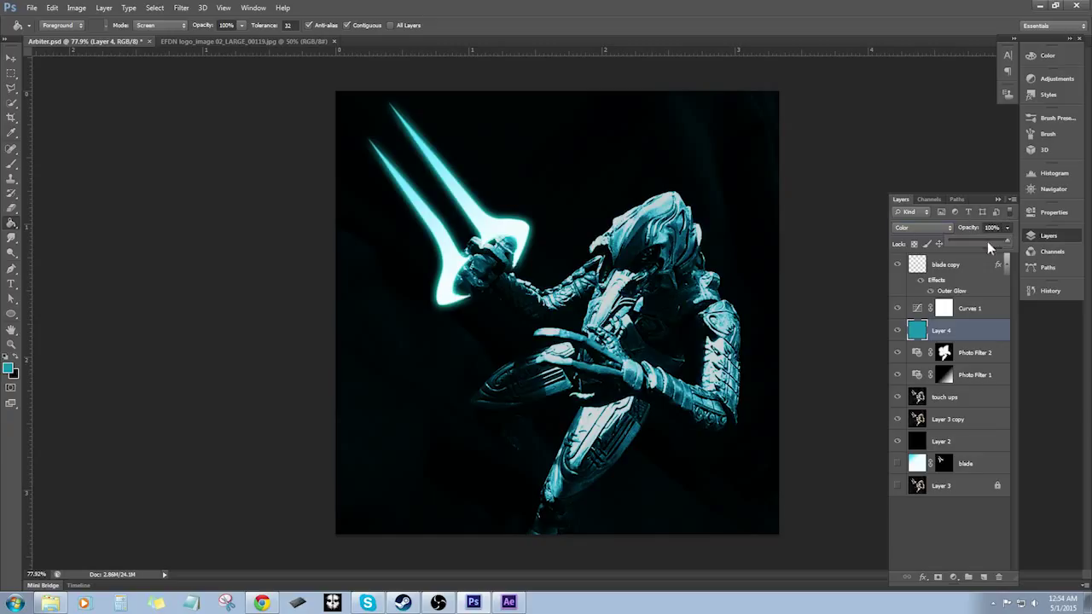
{"action": "left_click_drag", "start_coordinate": [978, 244], "coordinate": [969, 240]}
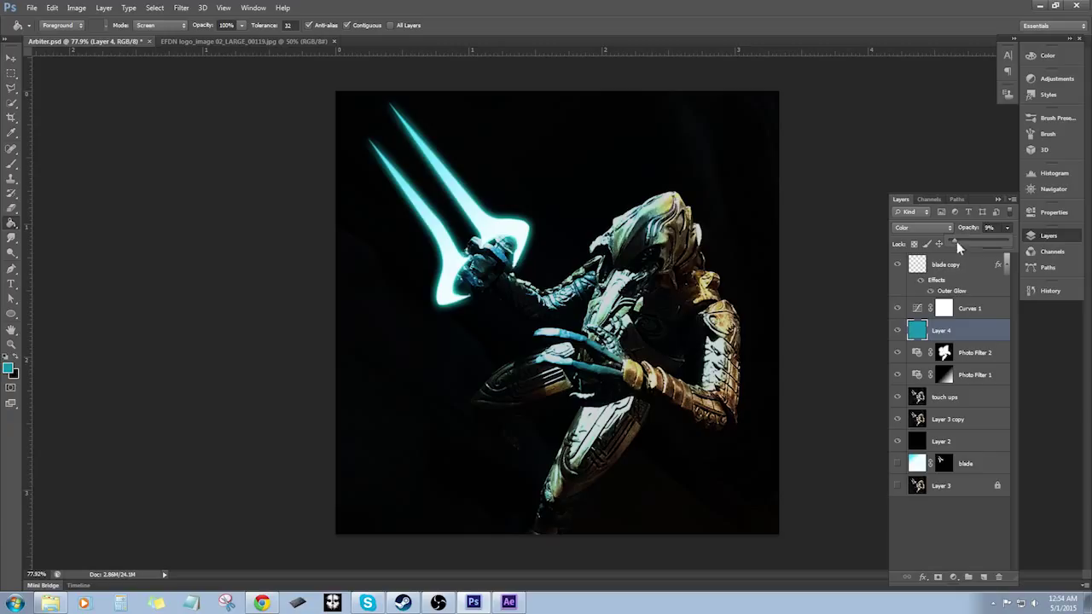
{"action": "left_click", "coordinate": [950, 333]}
Step: Add an inverted black mask to Layer 4 and ready a white brush
{"action": "left_click", "coordinate": [939, 577]}
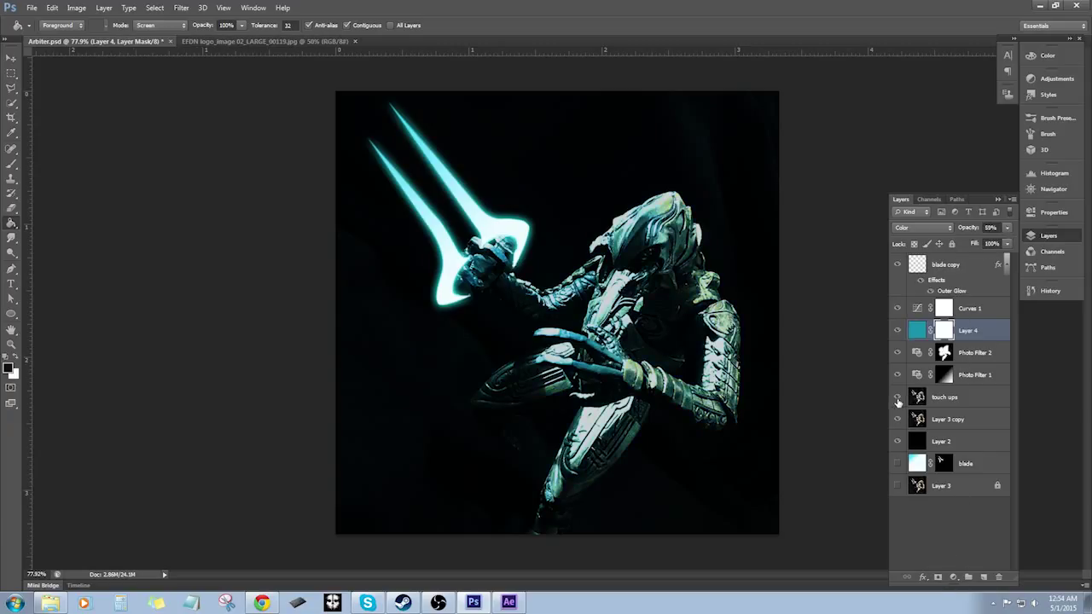
{"action": "key", "text": "ctrl+i"}
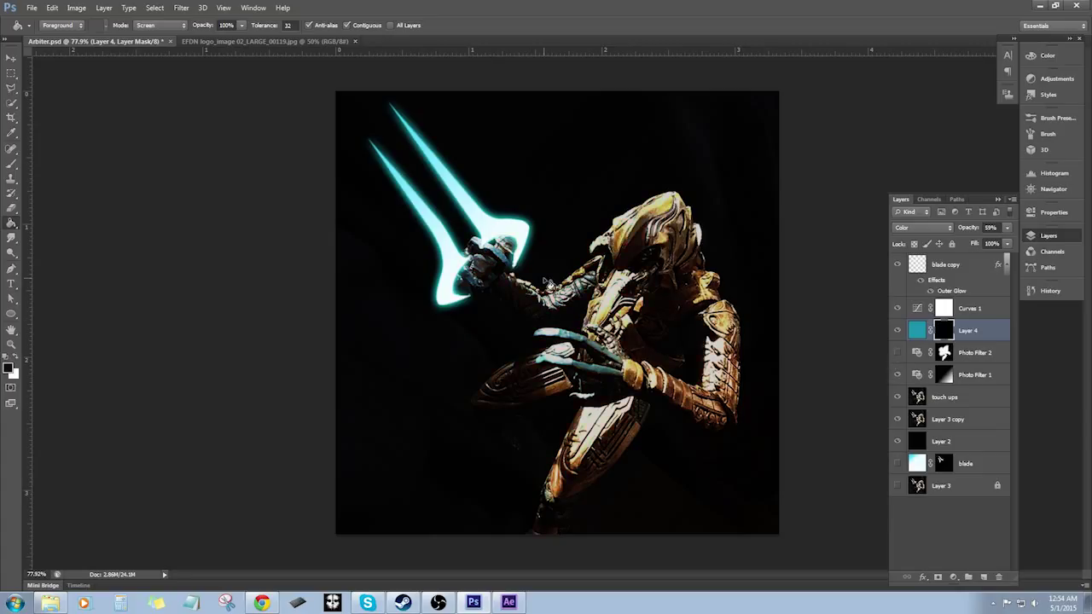
{"action": "key", "text": "b"}
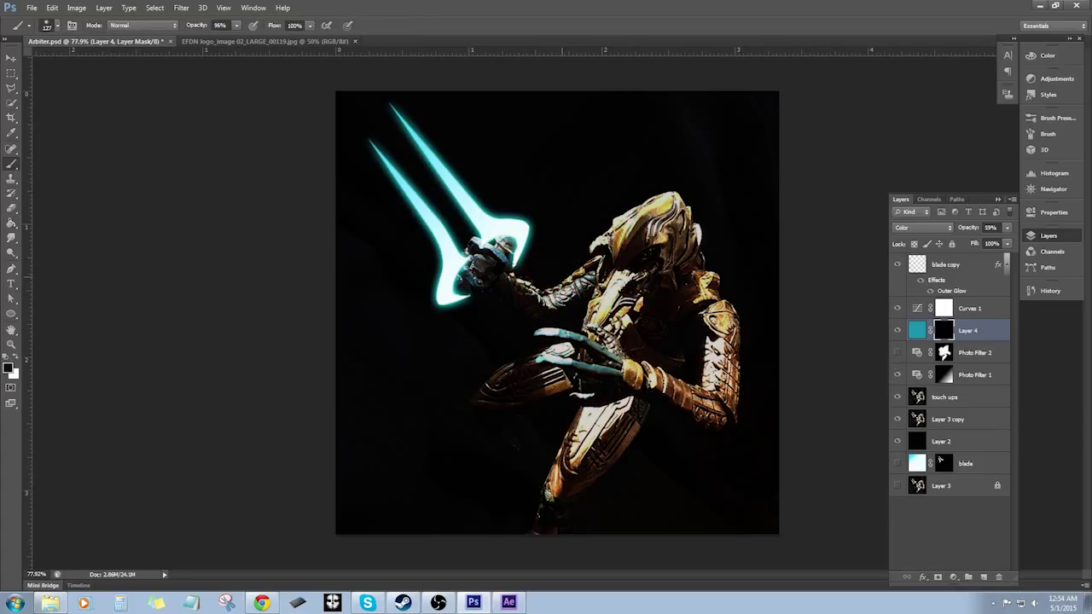
{"action": "key", "text": "x"}
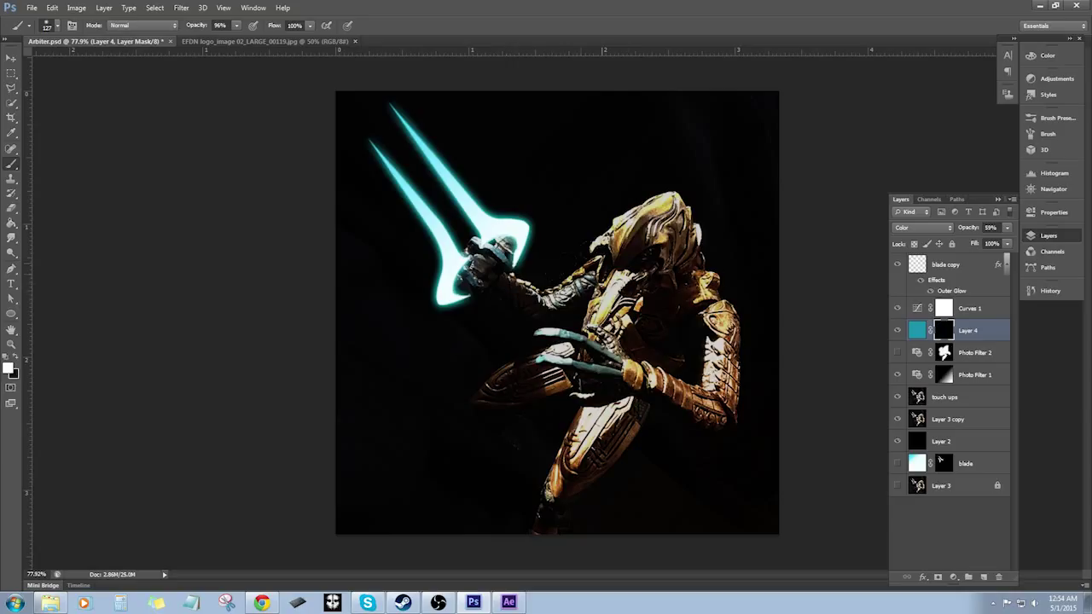